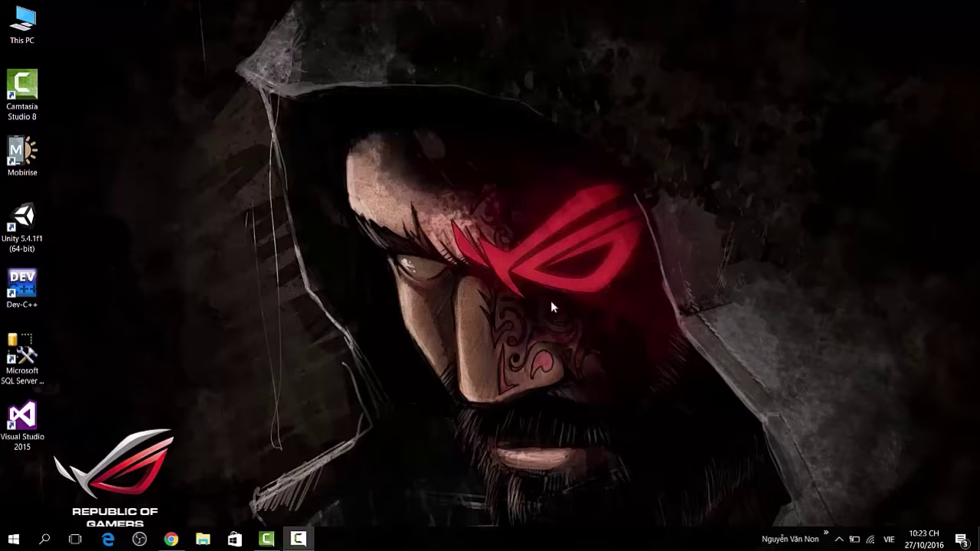
Restore the Chrome window showing the 'Cài đặt GNS3 trên Windows' article.
left_click(172, 540)
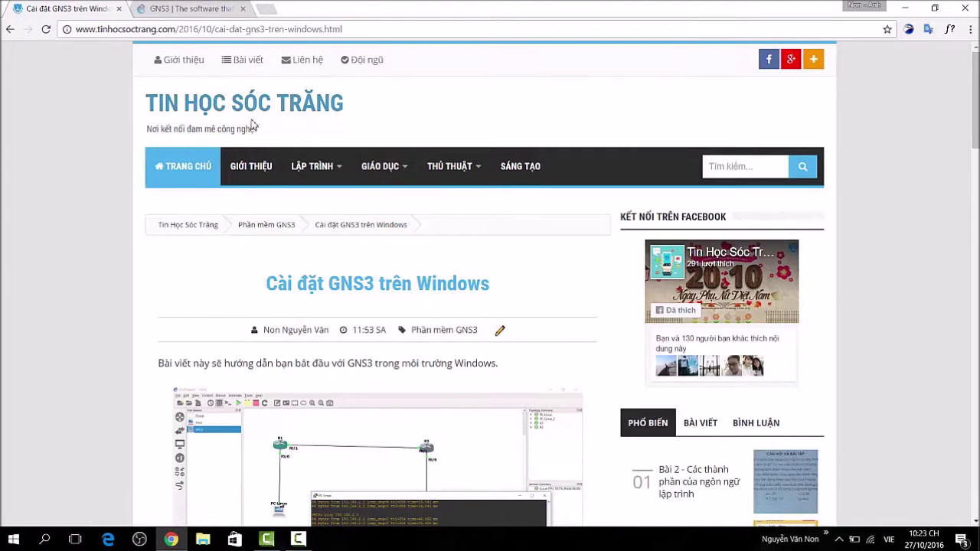
Start the article's GNS3 download, cancel the IDM prompt, and switch to the gns3.com tab.
scroll(244, 185, "down", 1)
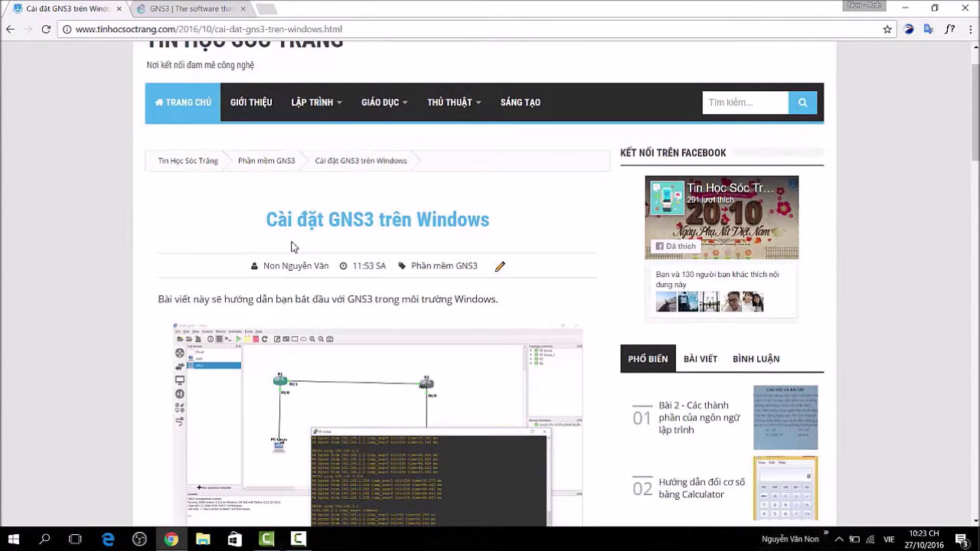
scroll(306, 252, "down", 6)
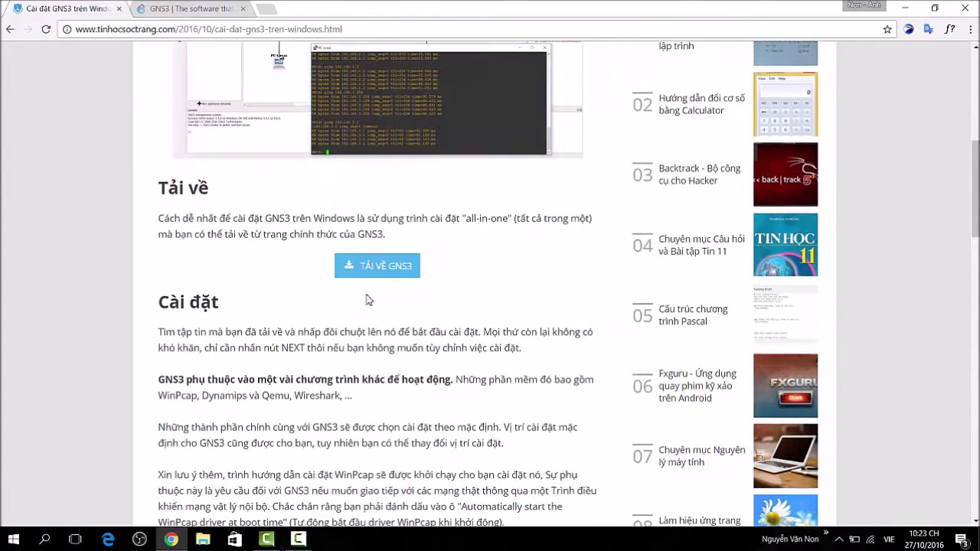
left_click(400, 274)
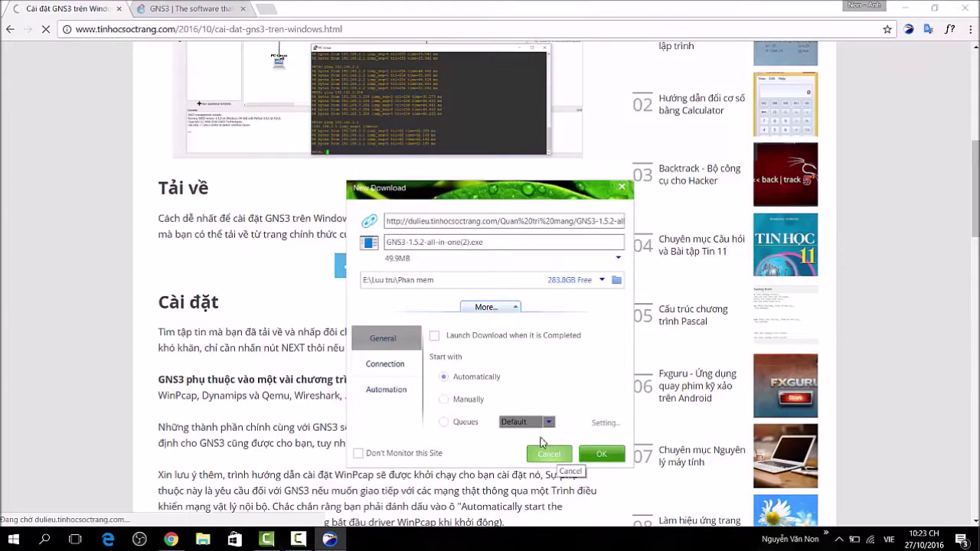
left_click(549, 454)
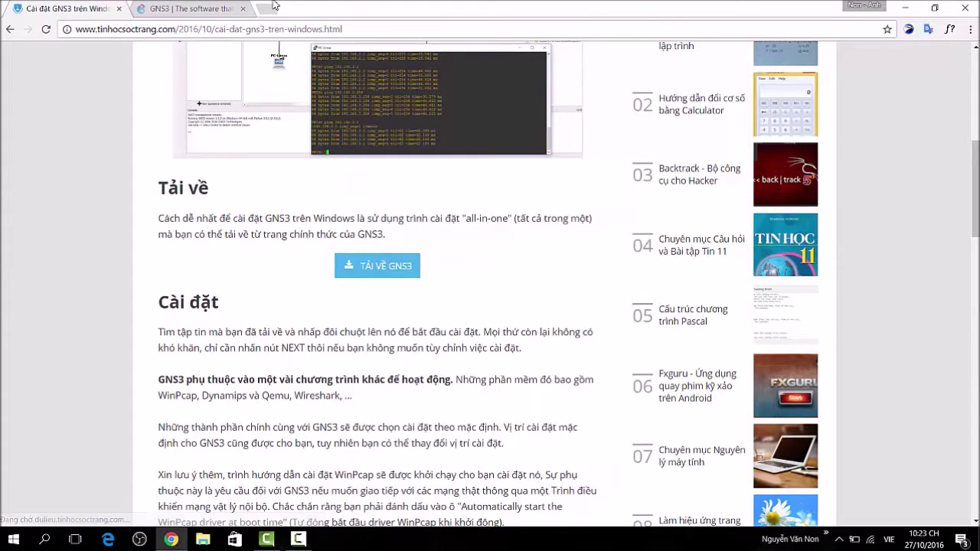
left_click(196, 14)
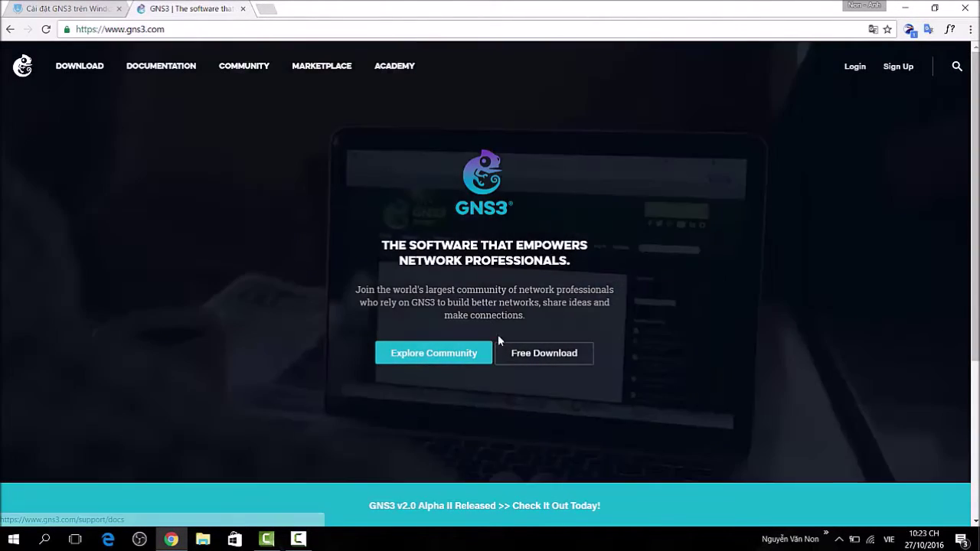
Log in to gns3.com via Free Download, then dismiss the GNS3 1.5.2 installer chooser.
left_click(538, 356)
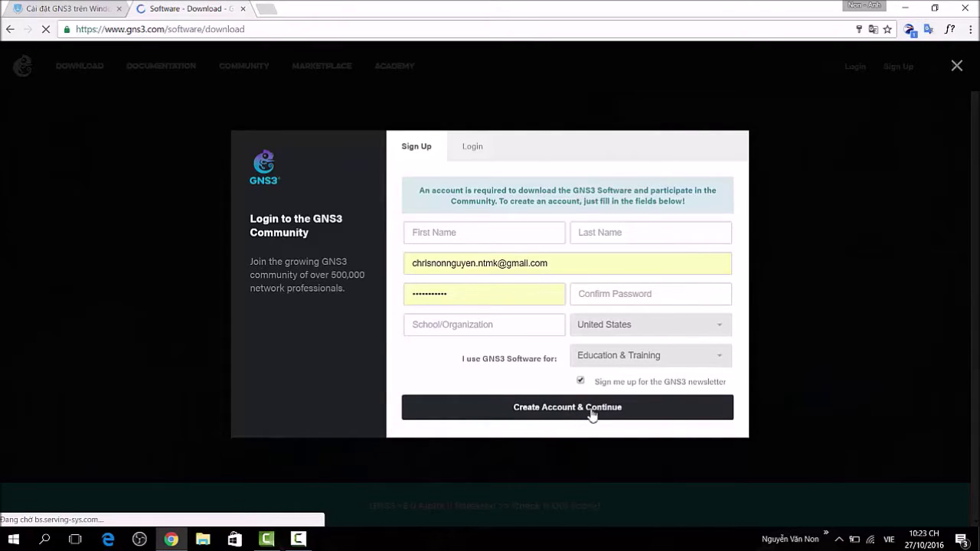
left_click(473, 148)
left_click(580, 305)
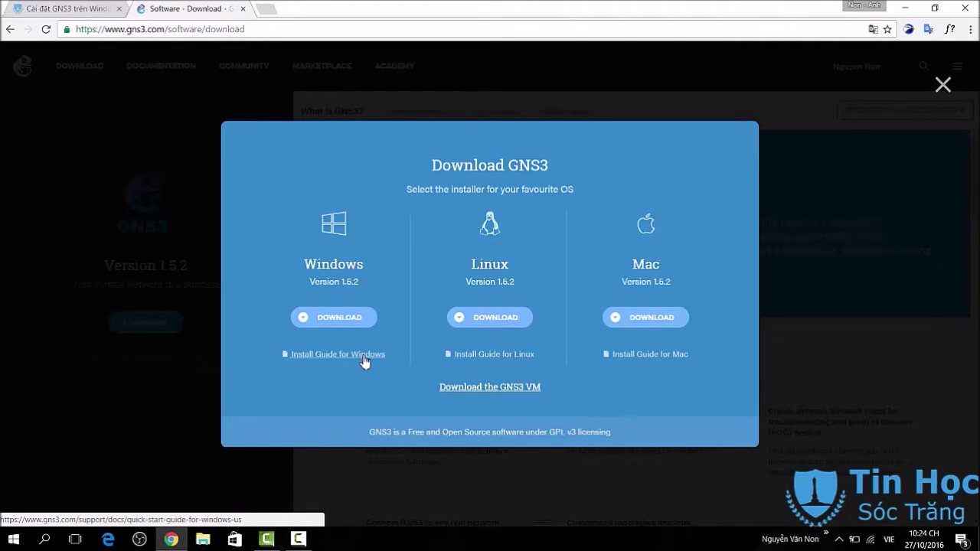
left_click(943, 85)
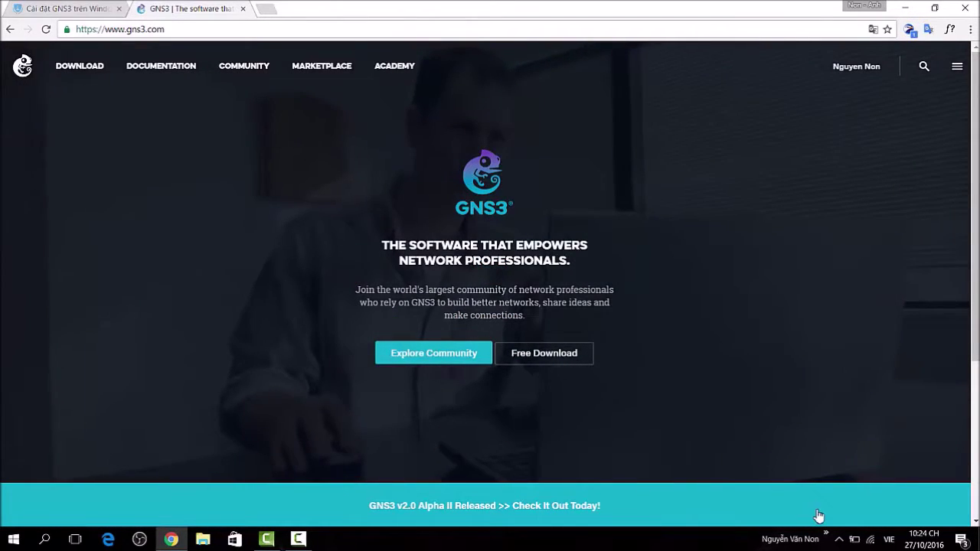
Download GNS3-1.5.2-all-in-one(2).exe from the blog article through IDM and launch it.
key("ctrl+shift+Tab")
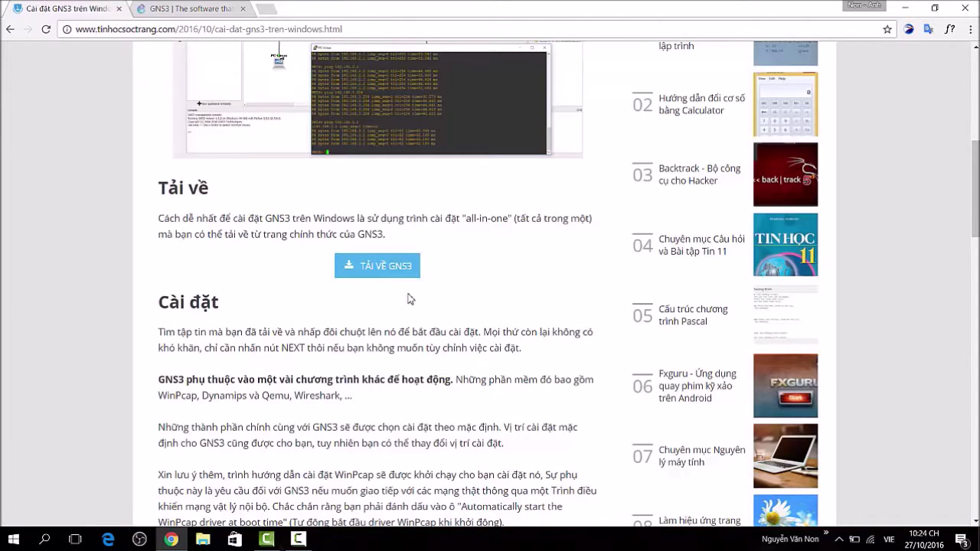
left_click(405, 271)
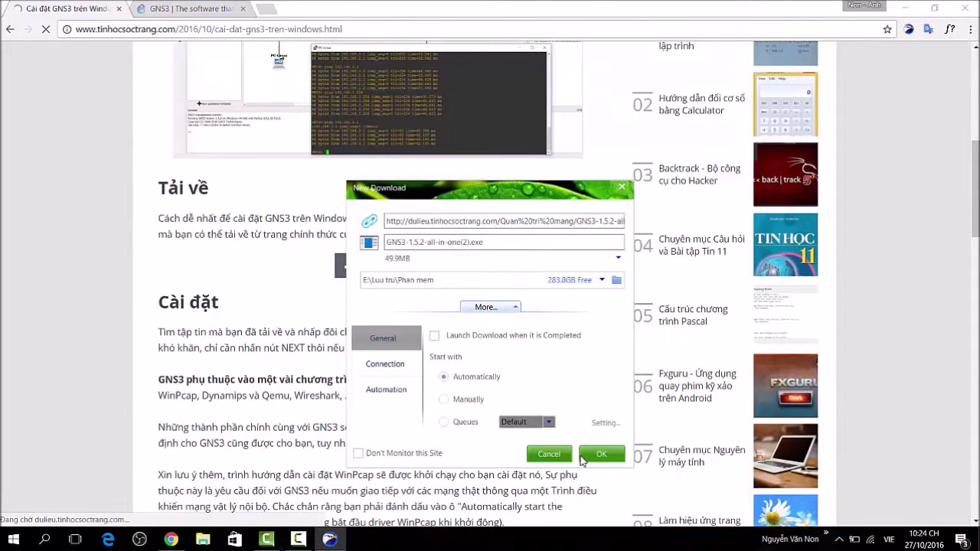
left_click(589, 455)
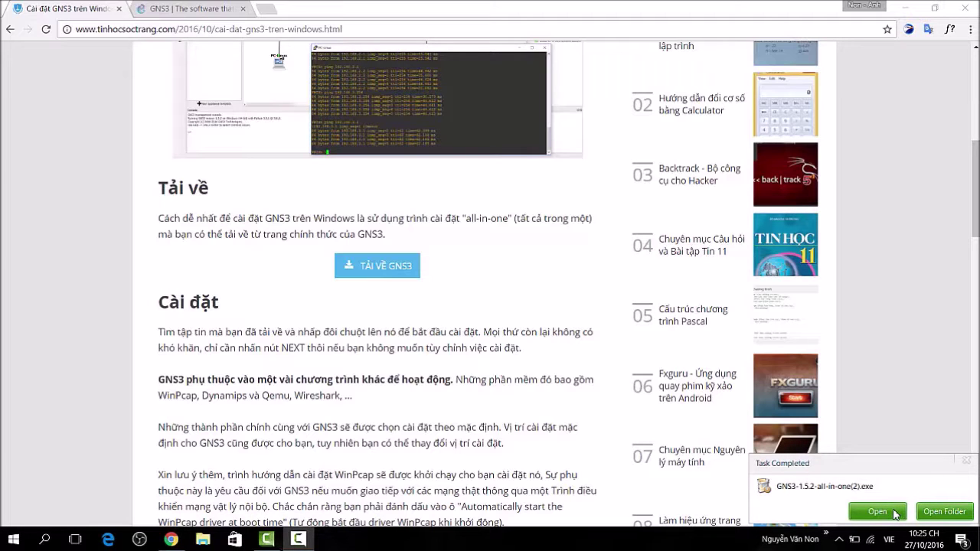
left_click(896, 513)
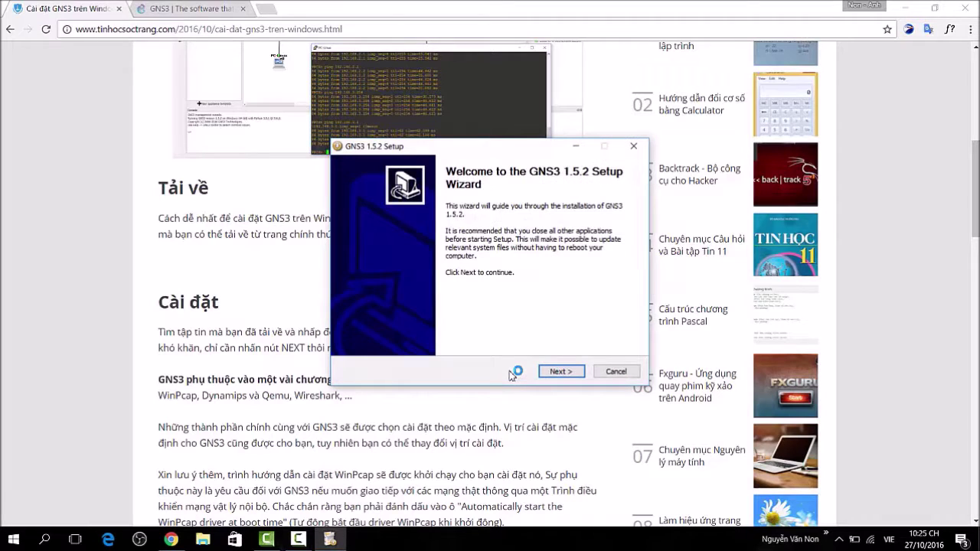
Accept the GNS3 license agreement and keep the default Start Menu shortcut folder.
left_click(908, 8)
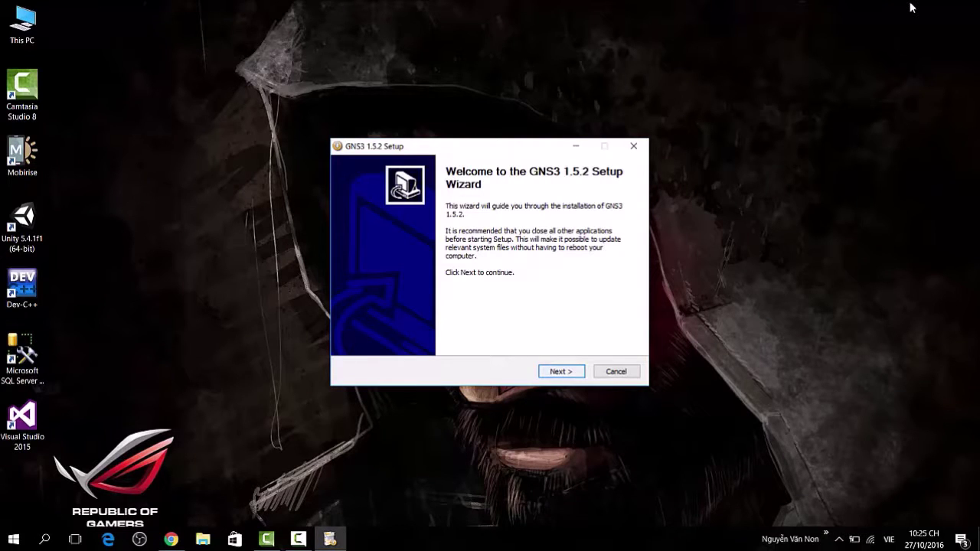
key("Return")
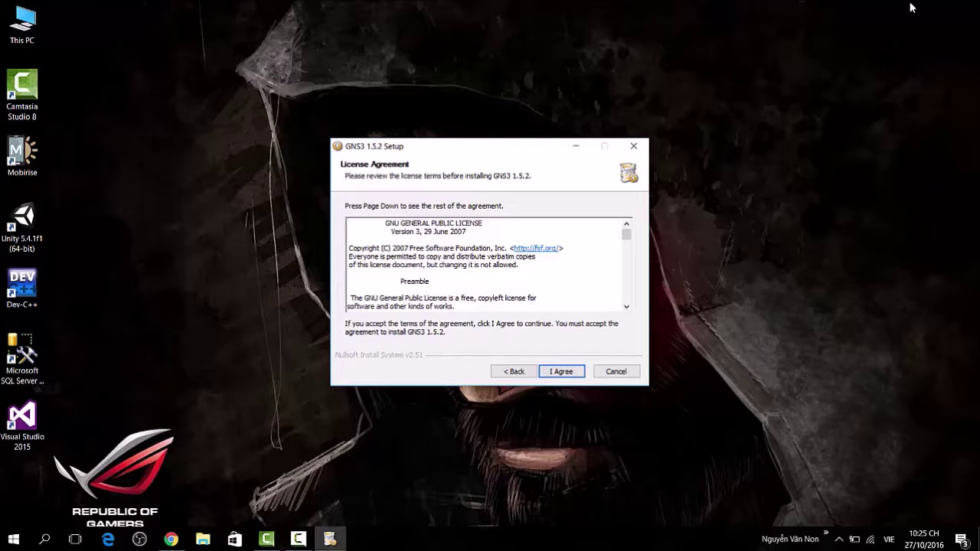
key("Down")
key("Down")
key("Down")
key("Down")
key("Down")
key("Down")
key("Down")
key("Down")
key("Down")
key("Down")
key("Down")
key("Down")
key("Down")
key("Down")
key("Down")
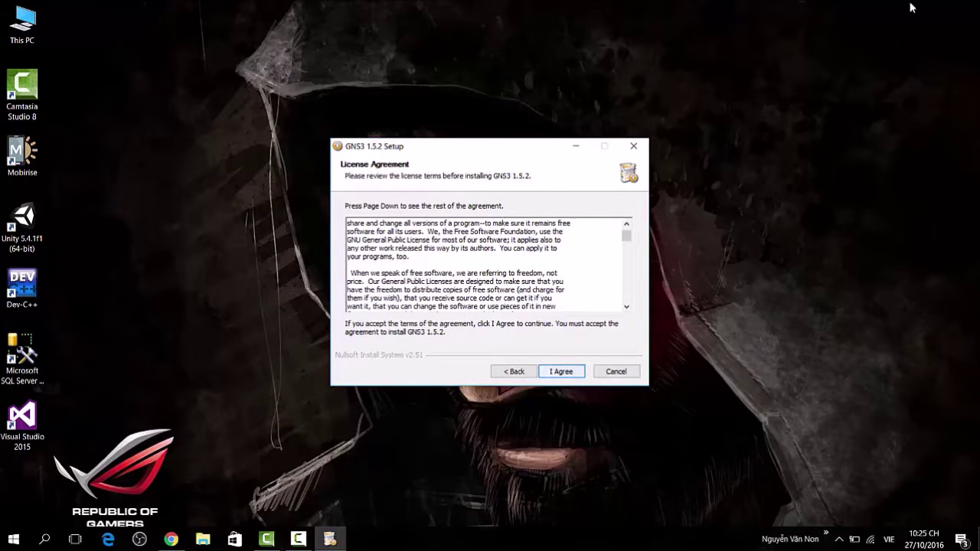
key("Return")
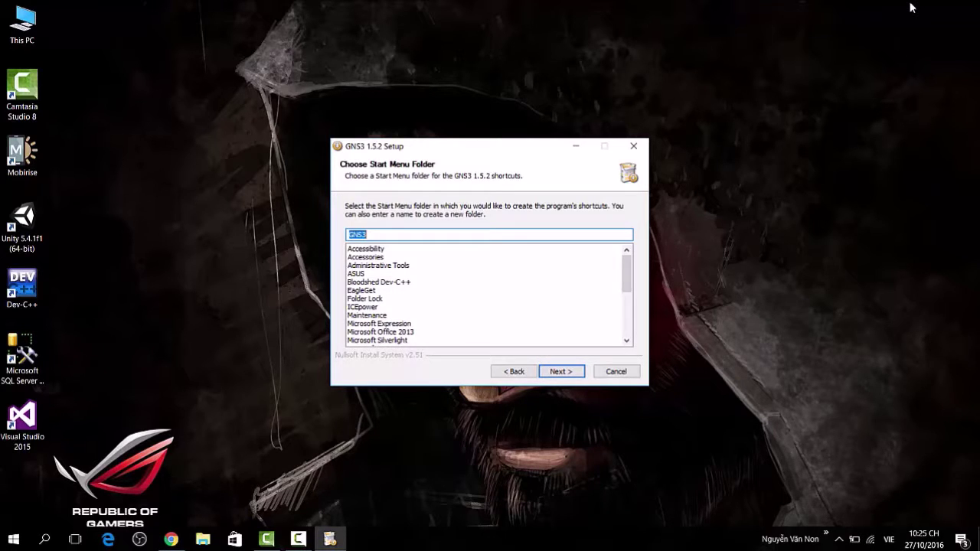
key("Return")
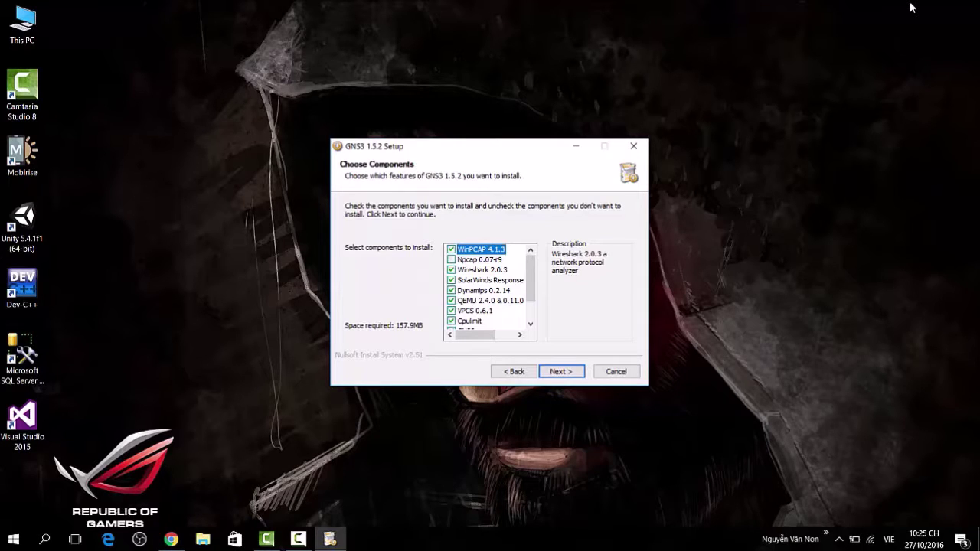
Add Npcap 0.07-r9 to the selected components and continue.
key("Down")
key("space")
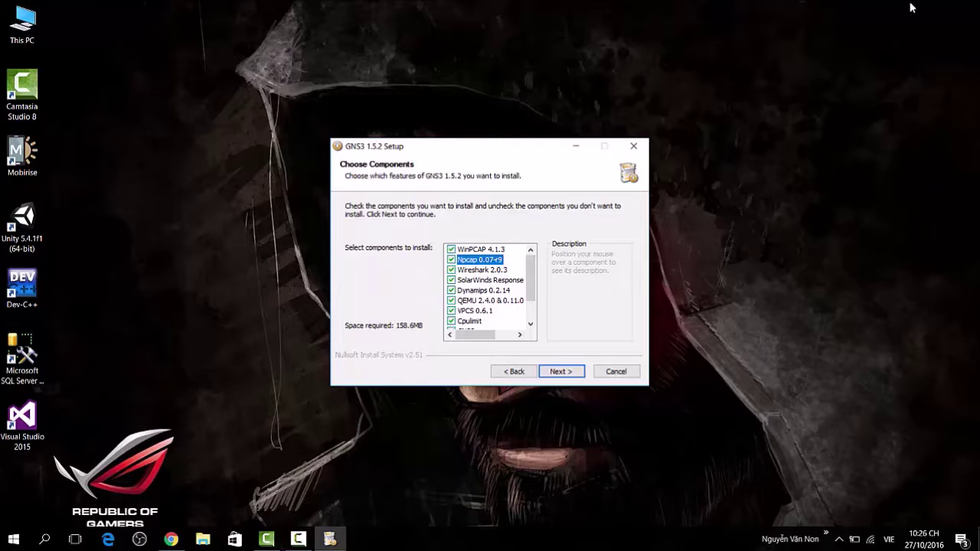
key("Return")
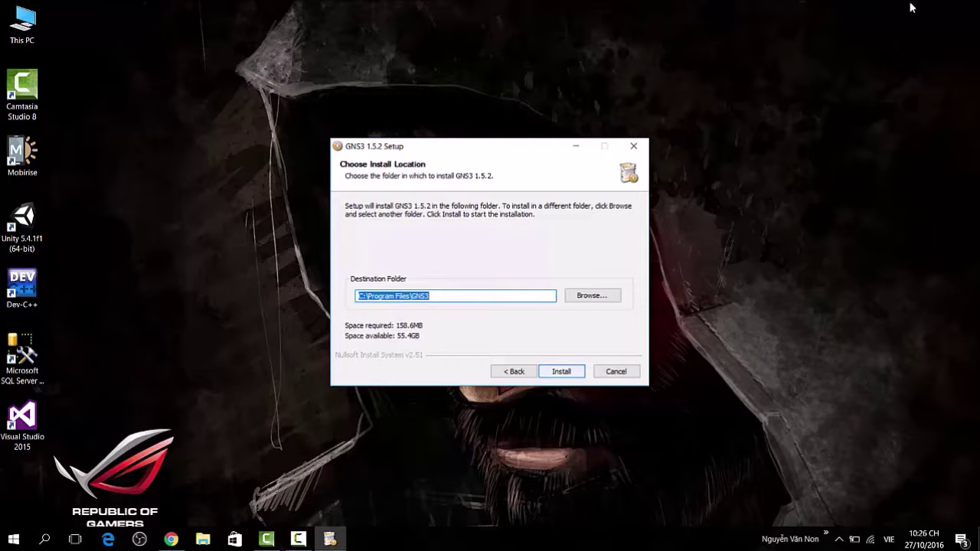
Install GNS3 to C:\Program Files\GNS3 and complete WinPcap 4.1.3 with its boot-time driver.
key("Return")
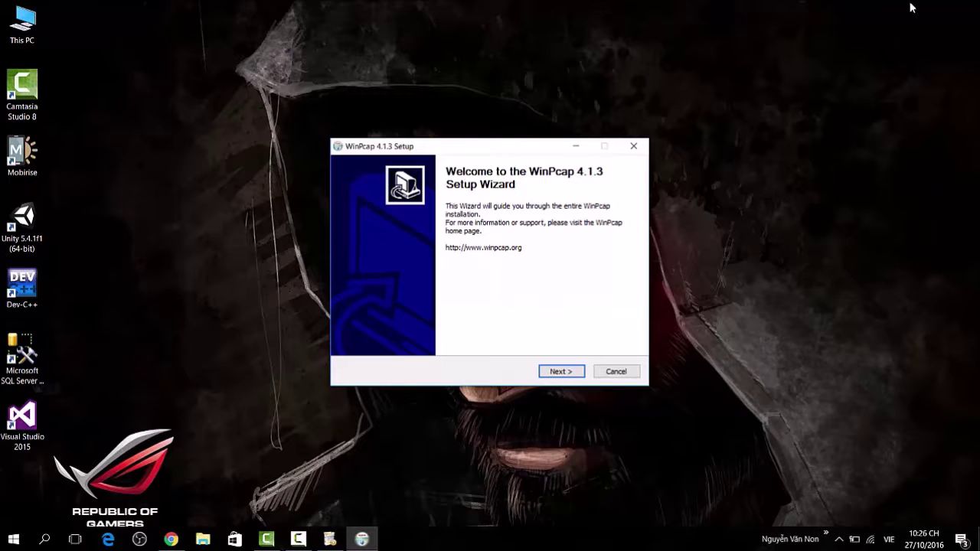
key("Return")
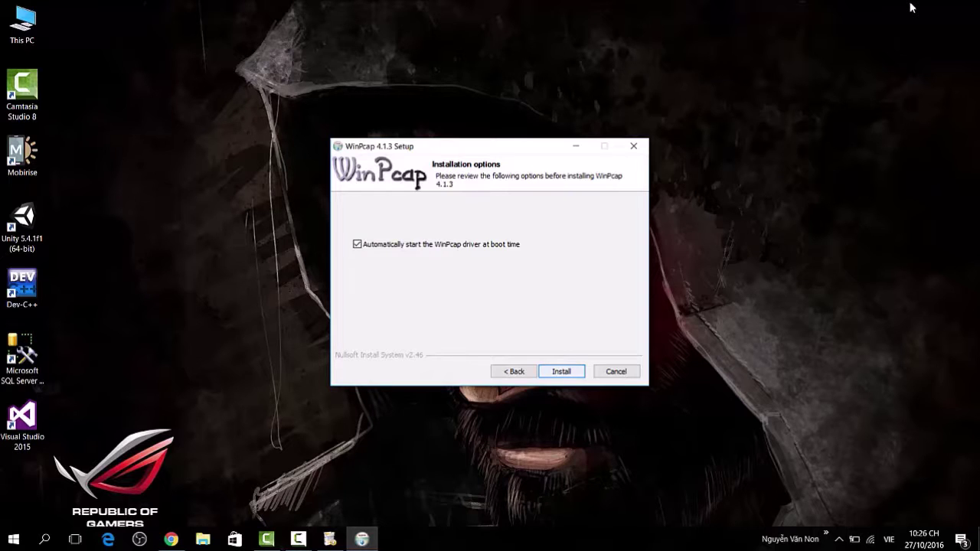
key("Return")
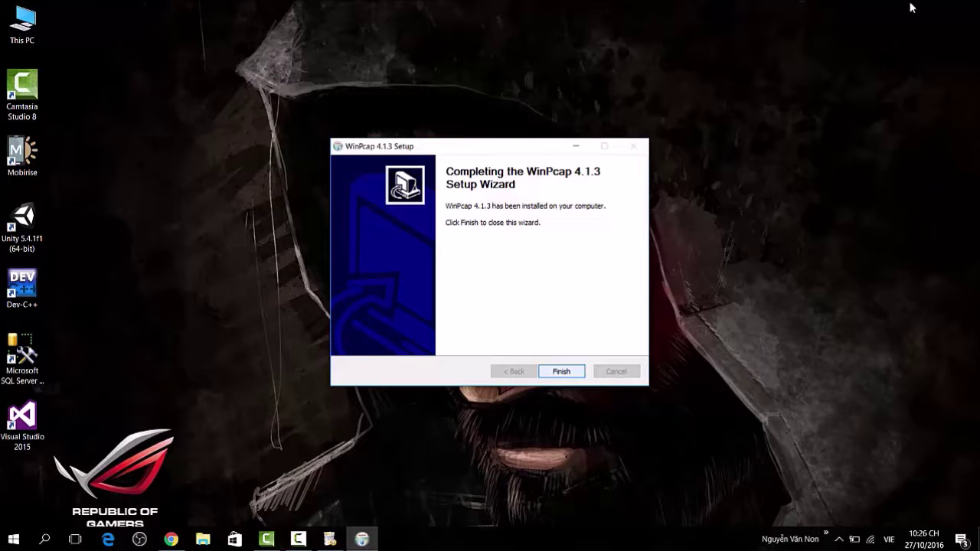
key("Return")
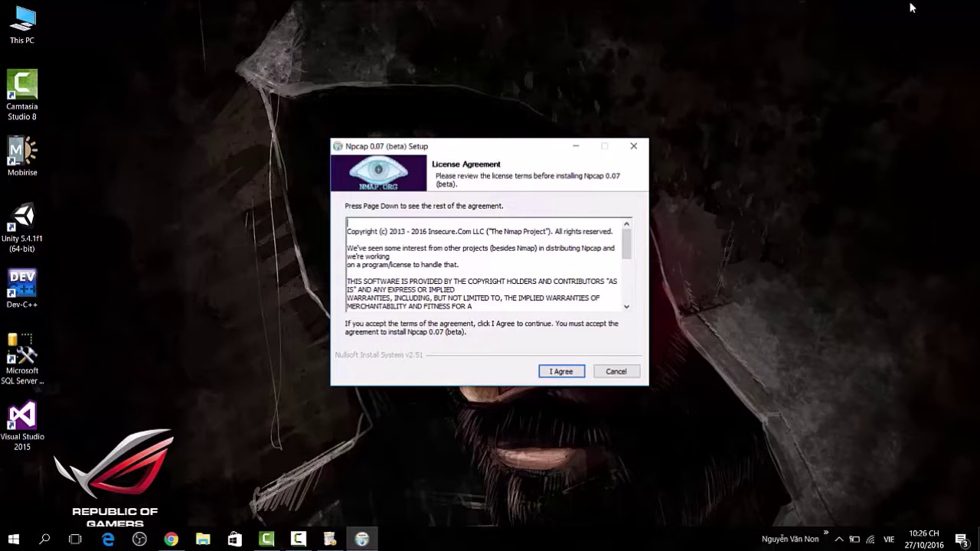
Accept the Npcap 0.07 license and install it with loopback support and boot-time driver start.
key("Return")
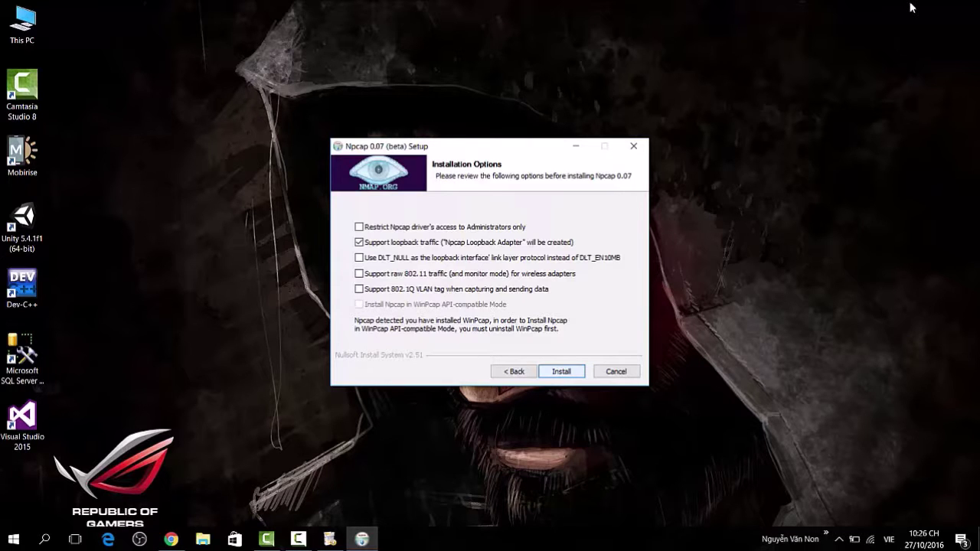
key("Return")
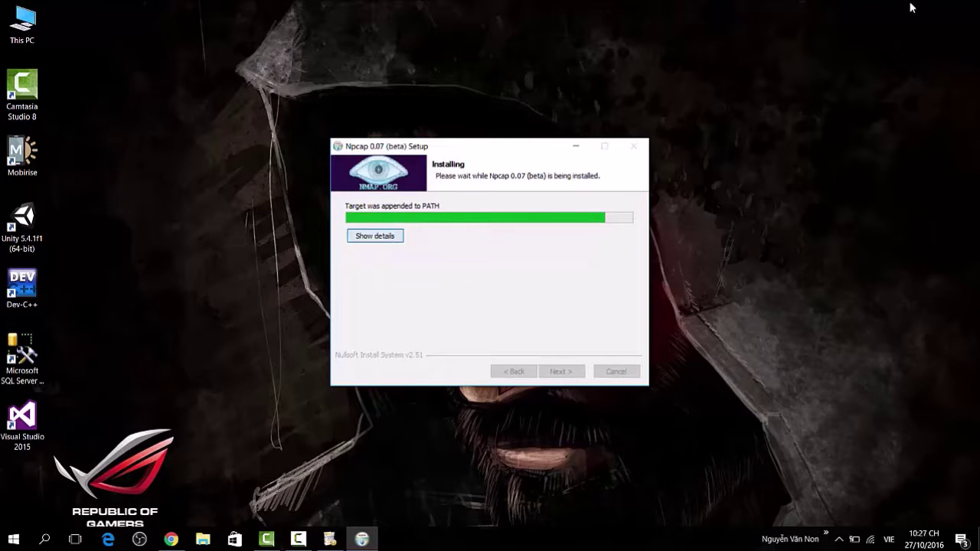
key("Return")
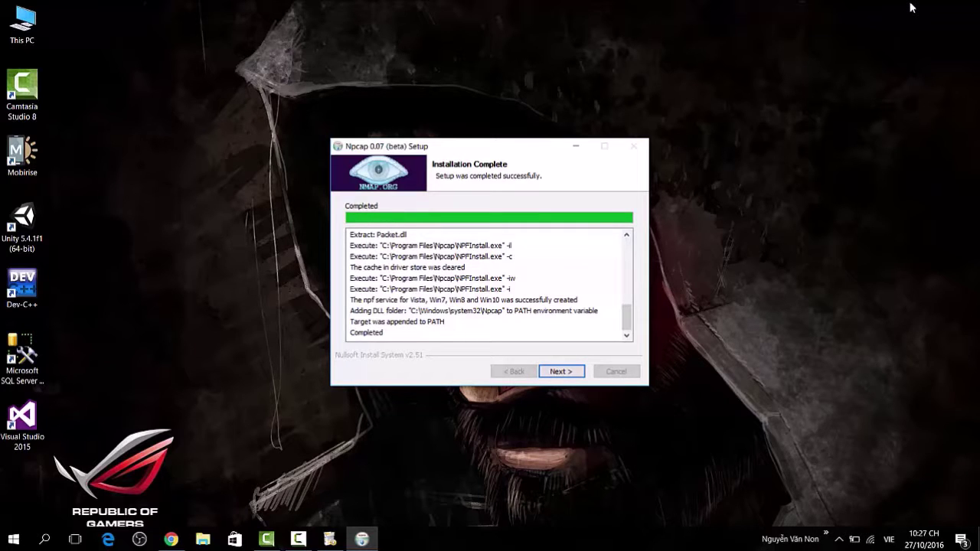
key("Return")
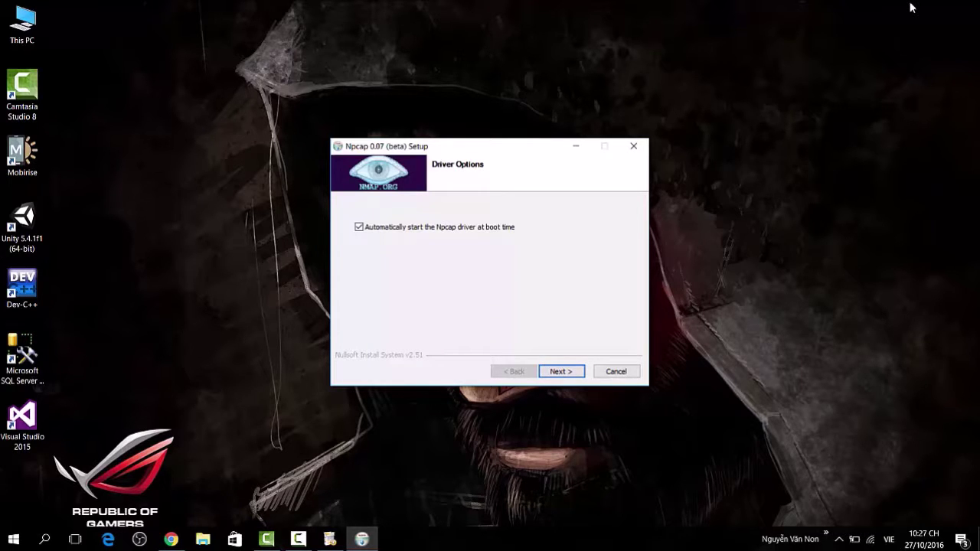
key("Return")
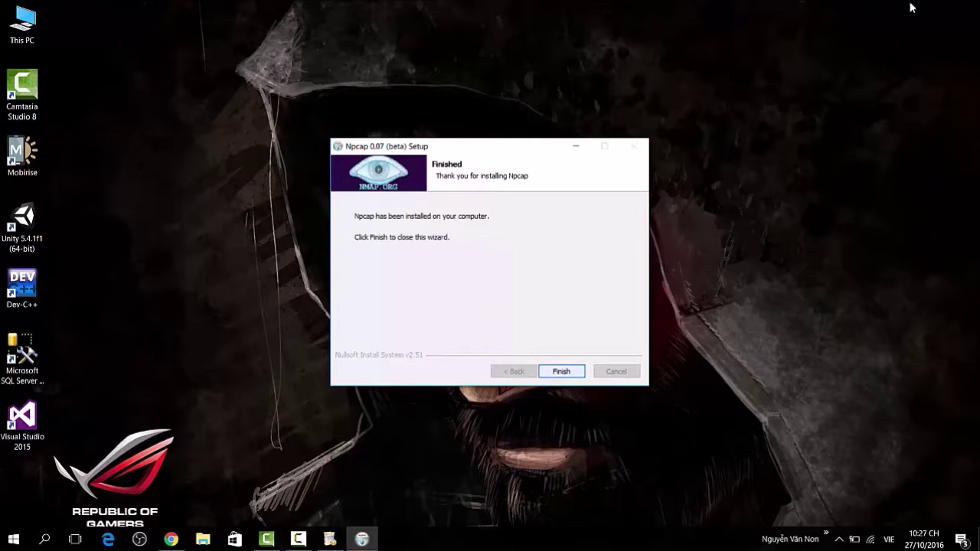
key("Return")
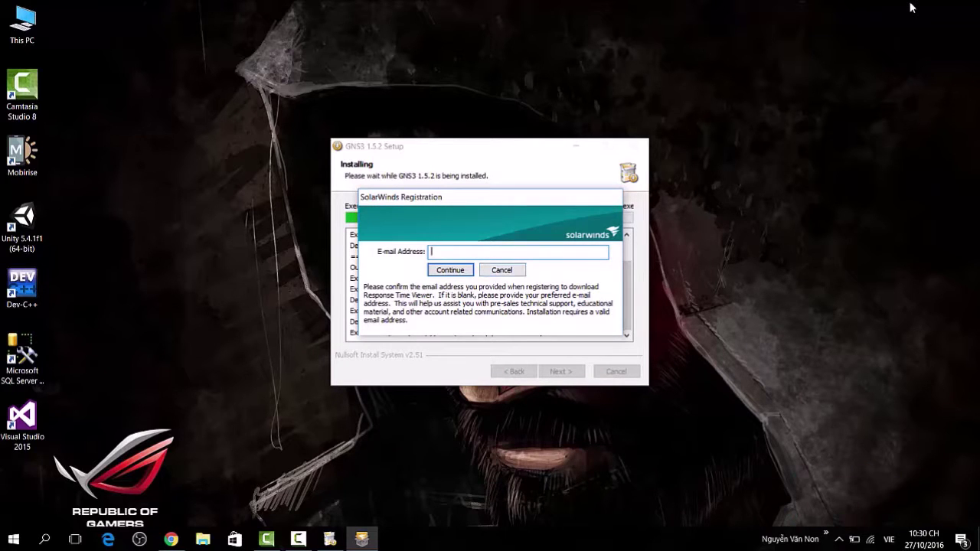
Register SolarWinds by entering the user's e-mail address.
type("chr")
key("BackSpace")
key("BackSpace")
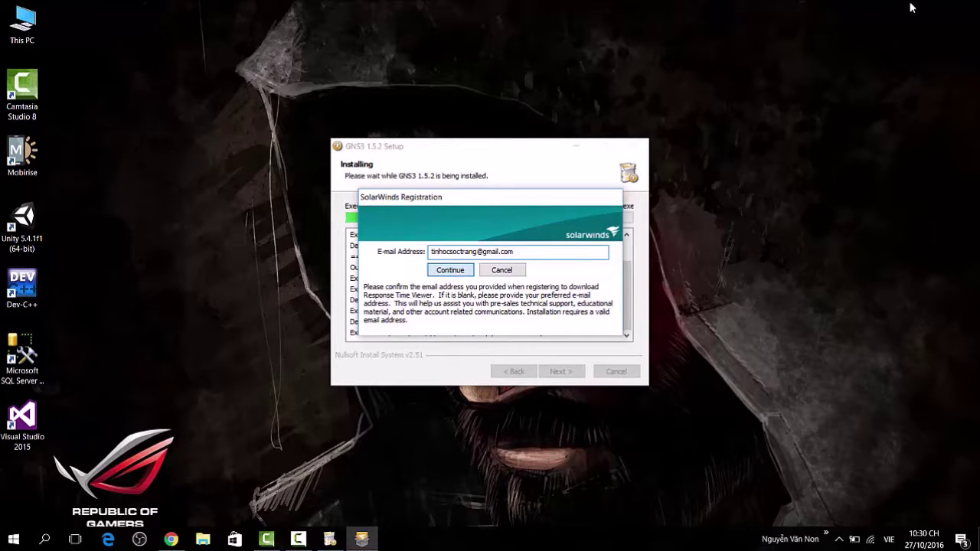
key("Return")
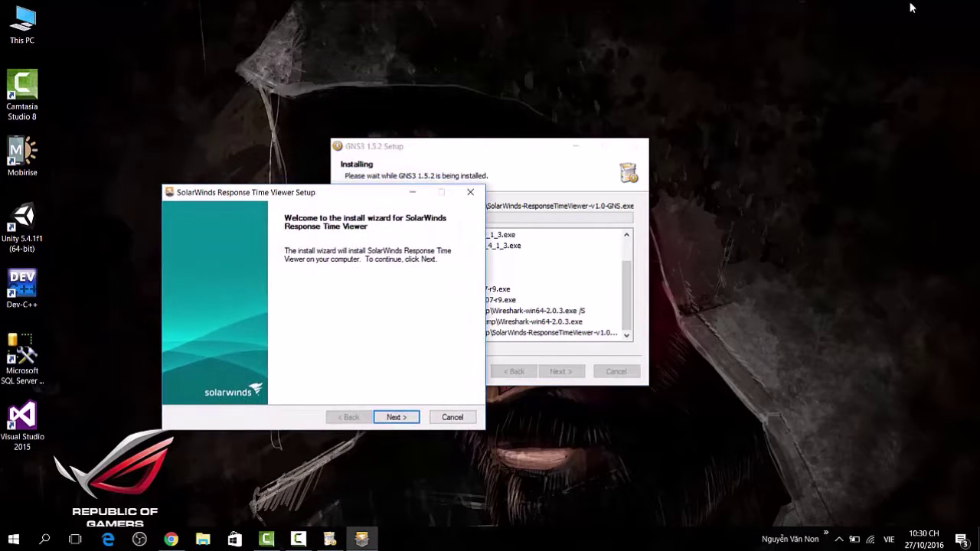
Accept the license and install Response Time Viewer to its default folder.
key("Return")
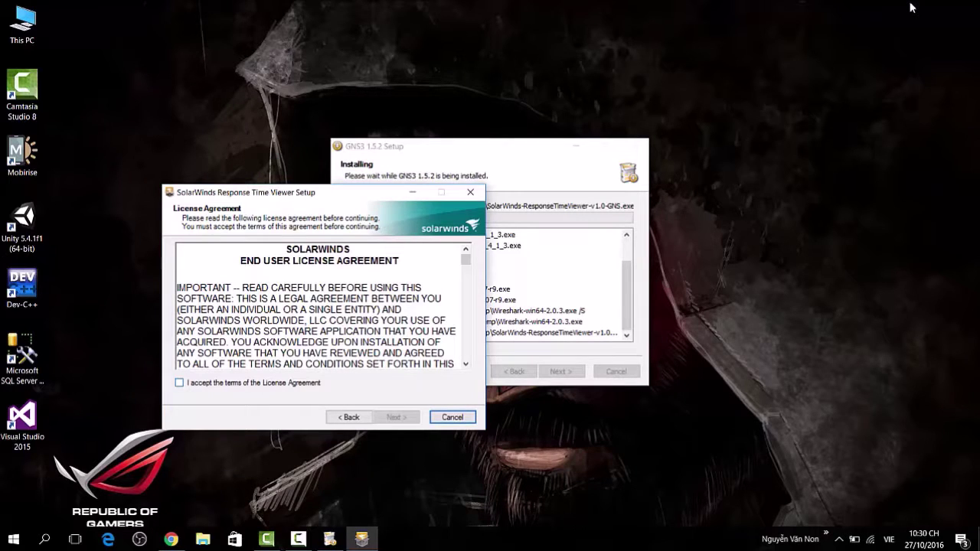
key("Tab")
key("space")
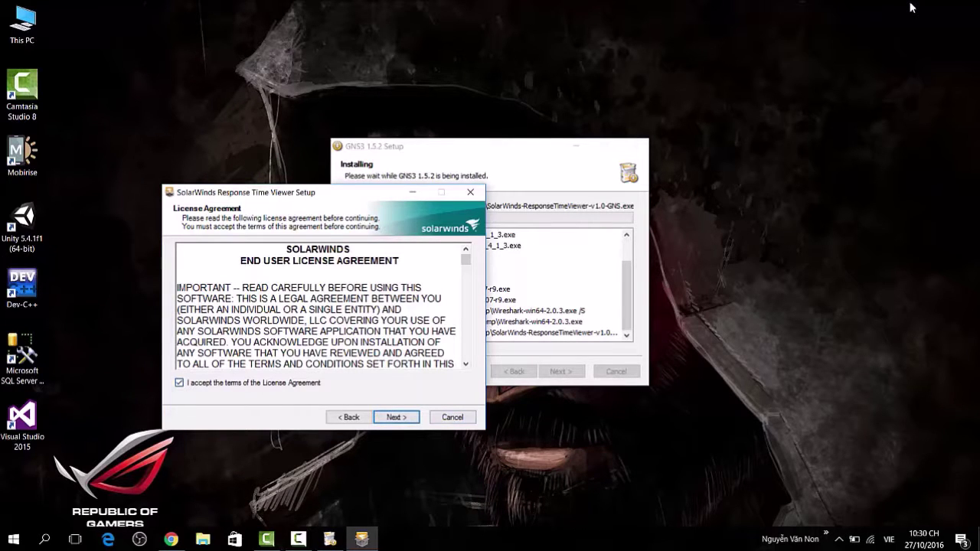
key("Return")
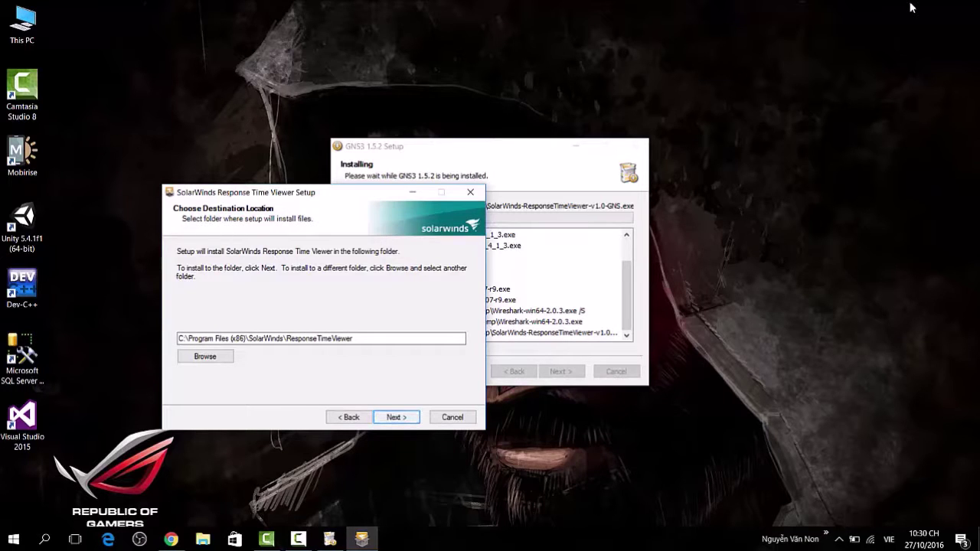
key("Return")
key("Return")
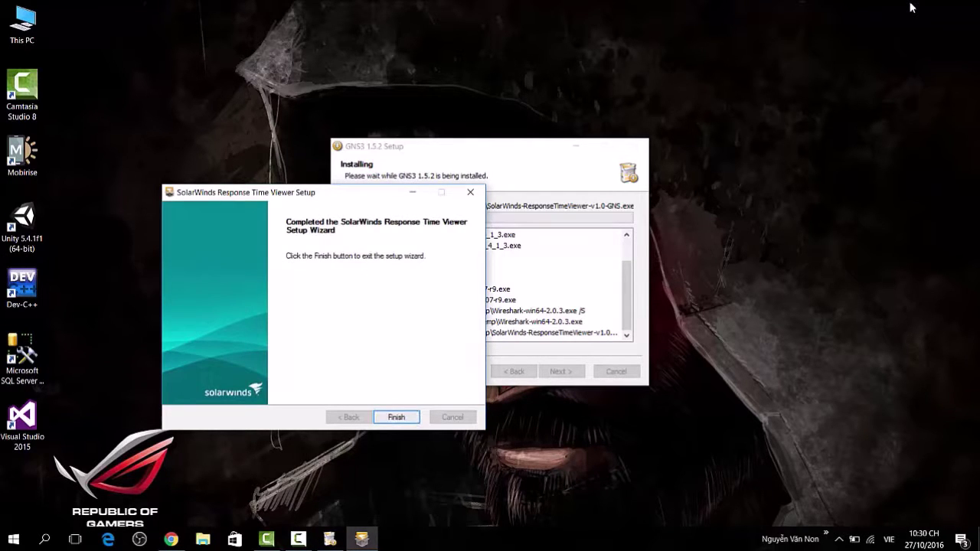
key("Return")
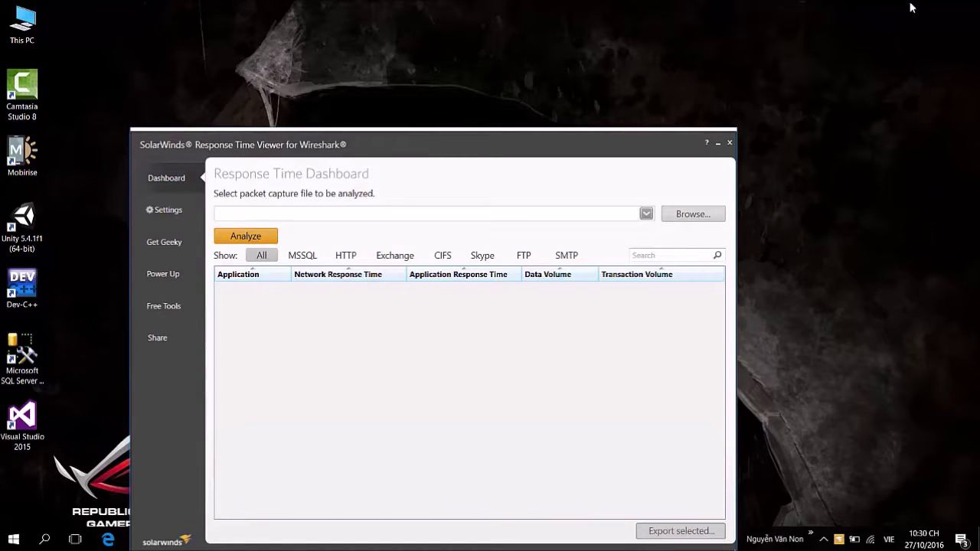
Close the SolarWinds Response Time Viewer window with Alt+F4.
key("alt+F4")
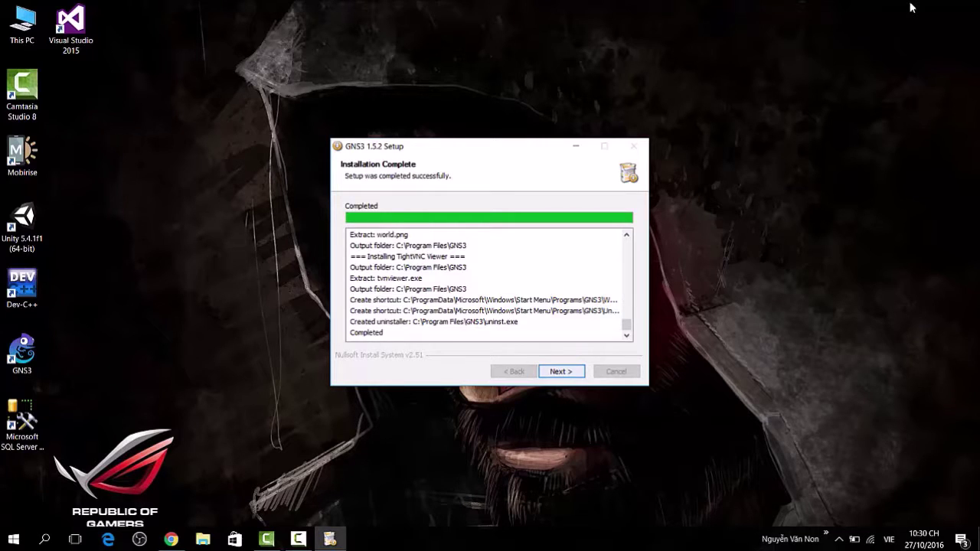
Decline the free Solarwinds Standard Toolset and finish setup with Start GNS3 left checked.
key("Return")
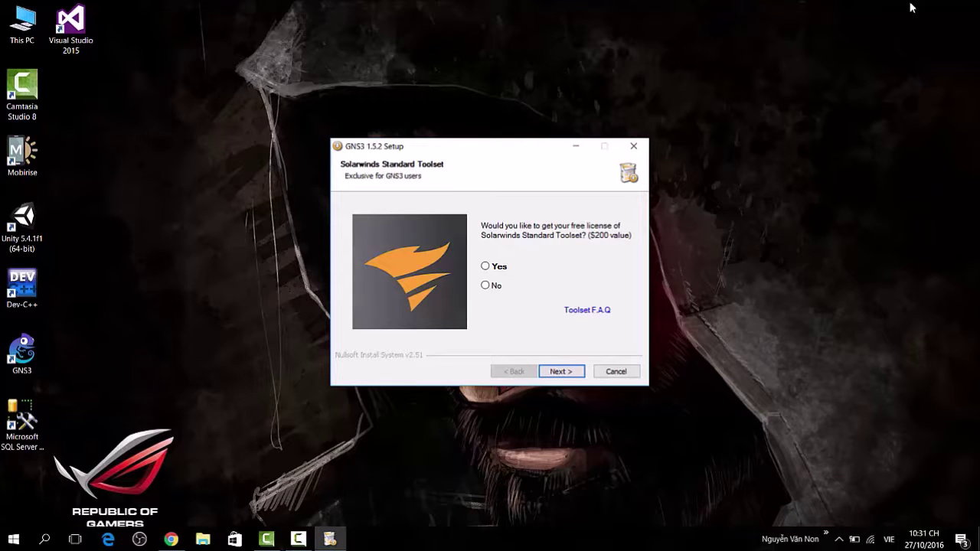
key("Down")
key("Return")
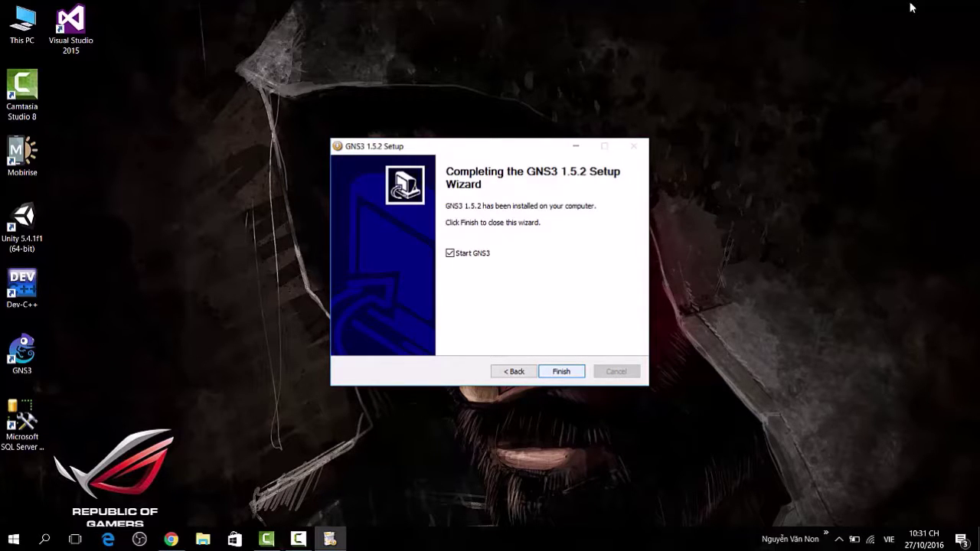
key("Return")
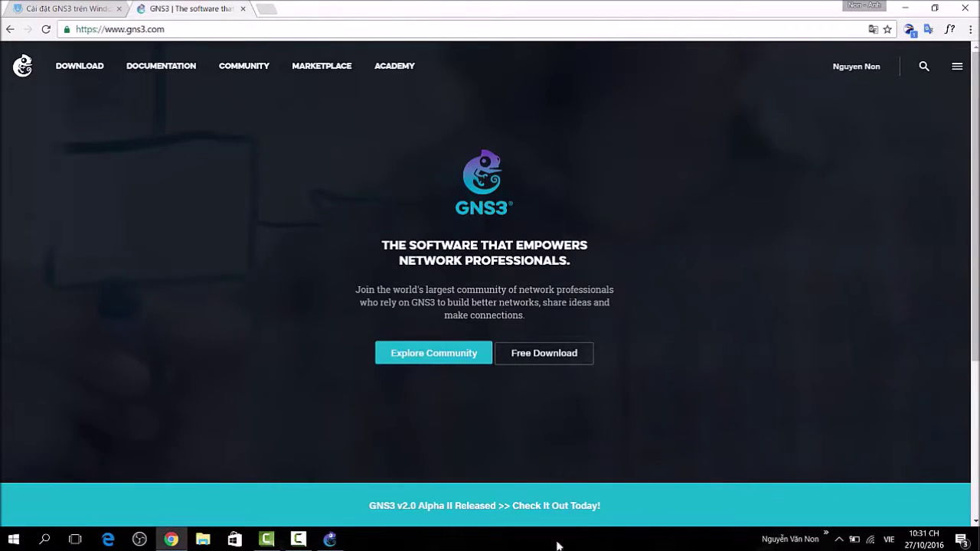
Minimize all windows with Show the desktop and select the GNS3 desktop shortcut.
right_click(553, 540)
left_click(600, 463)
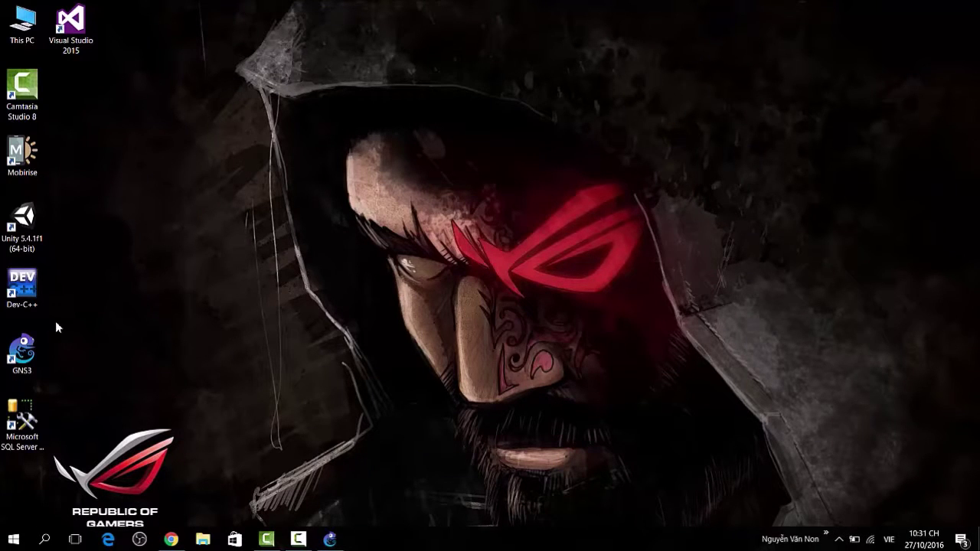
left_click(38, 368)
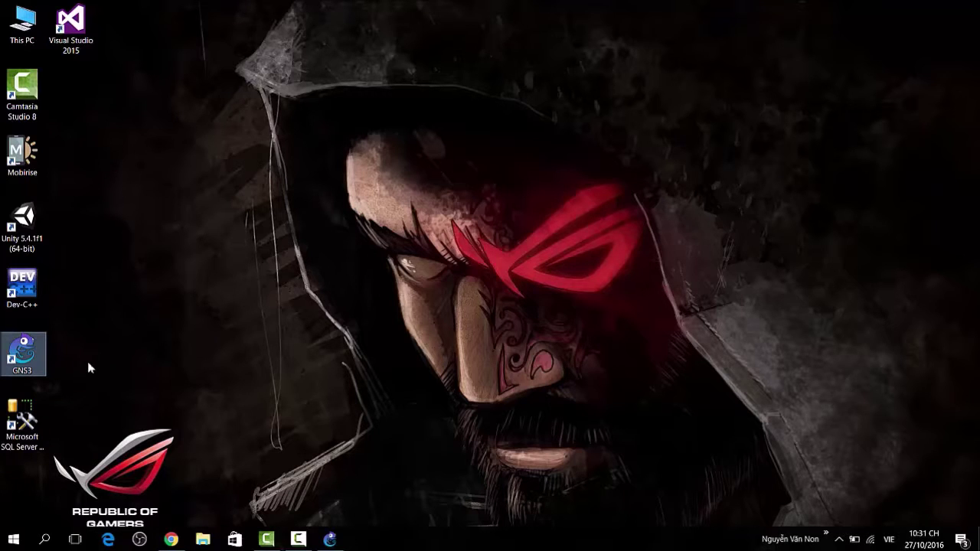
Expand the GNS3 folder in the Start menu and bring the running GNS3 window forward.
left_click(14, 539)
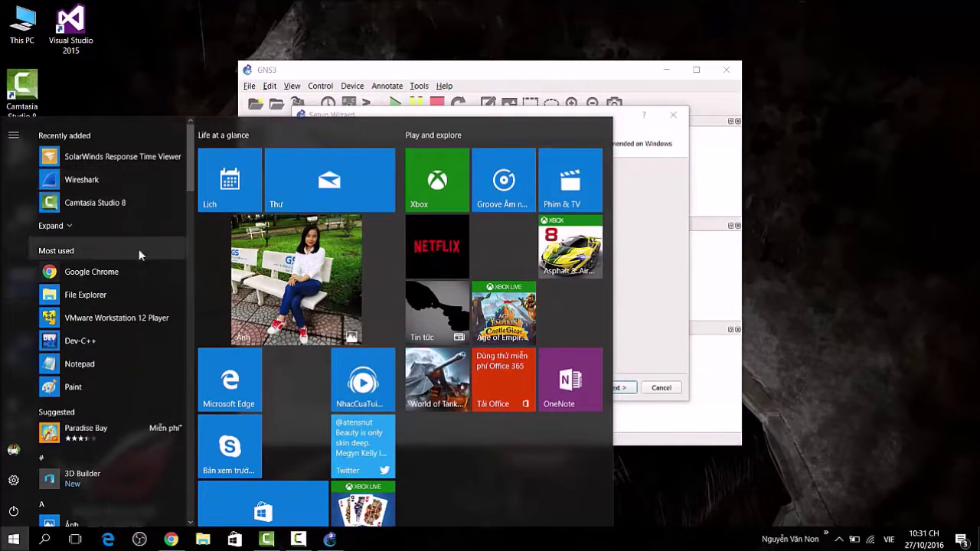
scroll(134, 266, "down", 10)
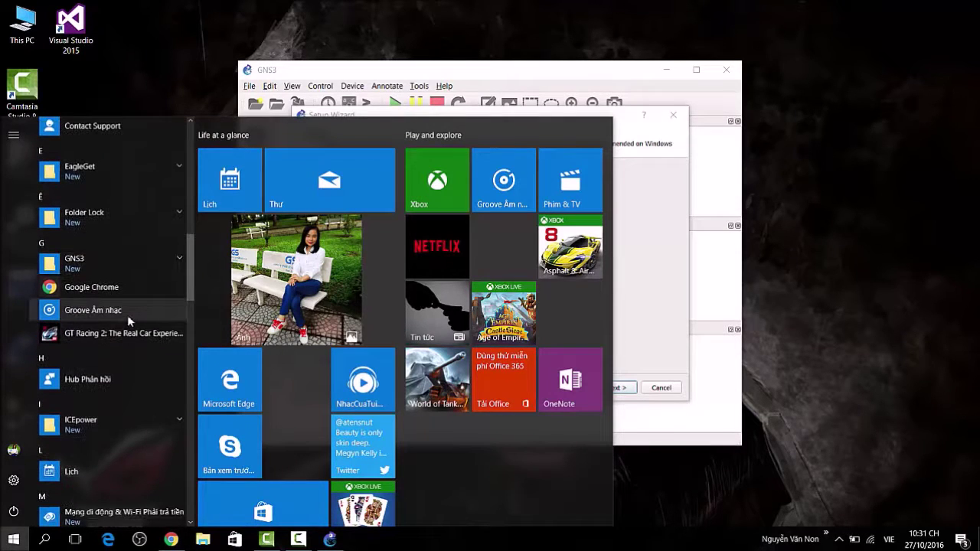
left_click(120, 262)
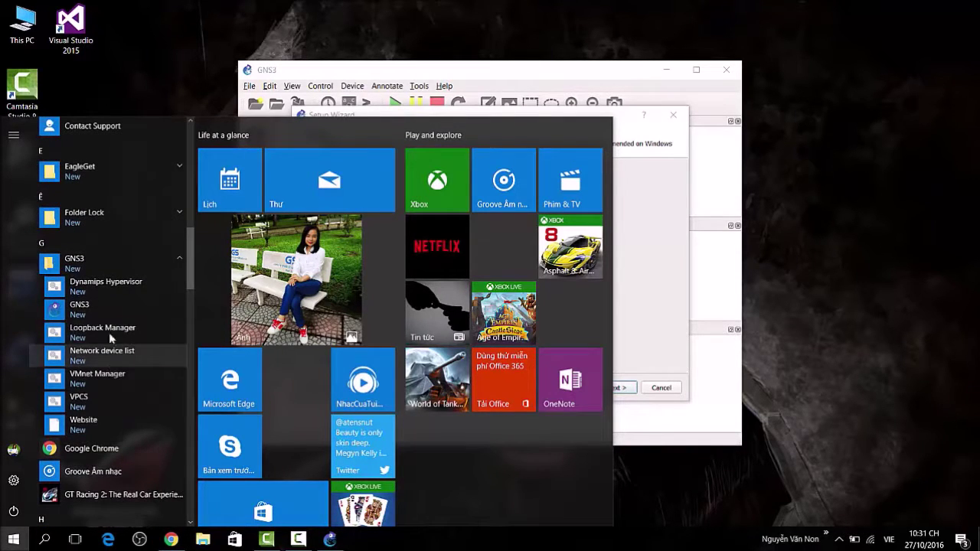
left_click(341, 542)
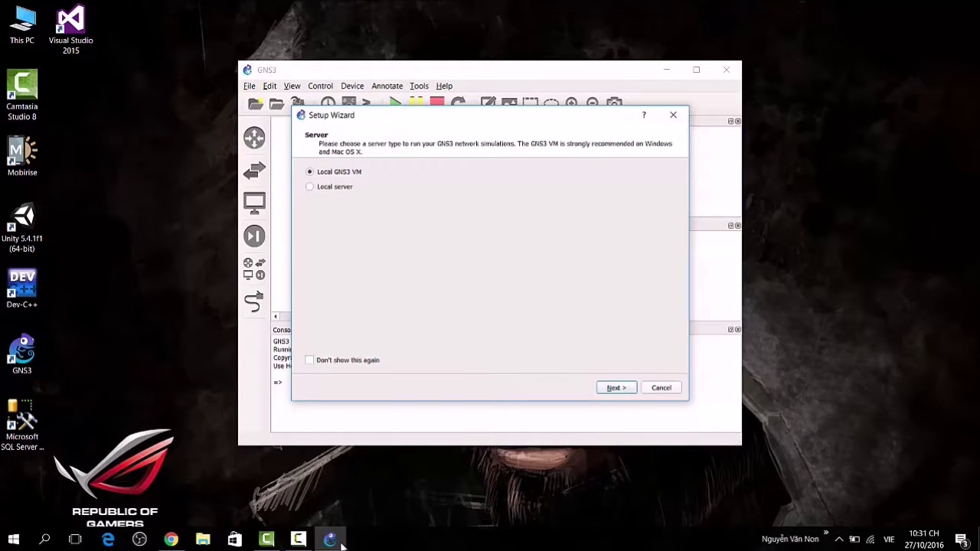
Dismiss the Setup Wizard and New project prompt, then maximize the GNS3 window.
key("Escape")
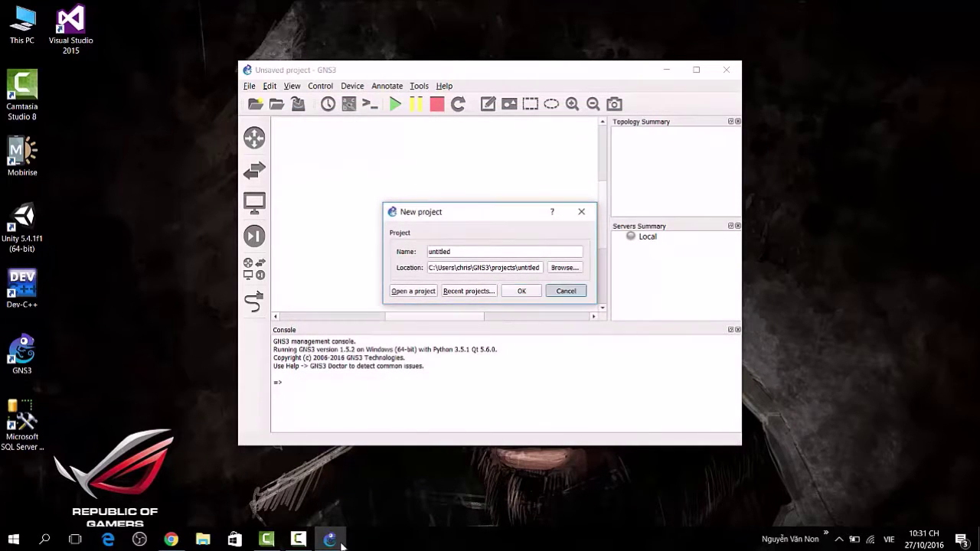
key("Escape")
key("super+Up")
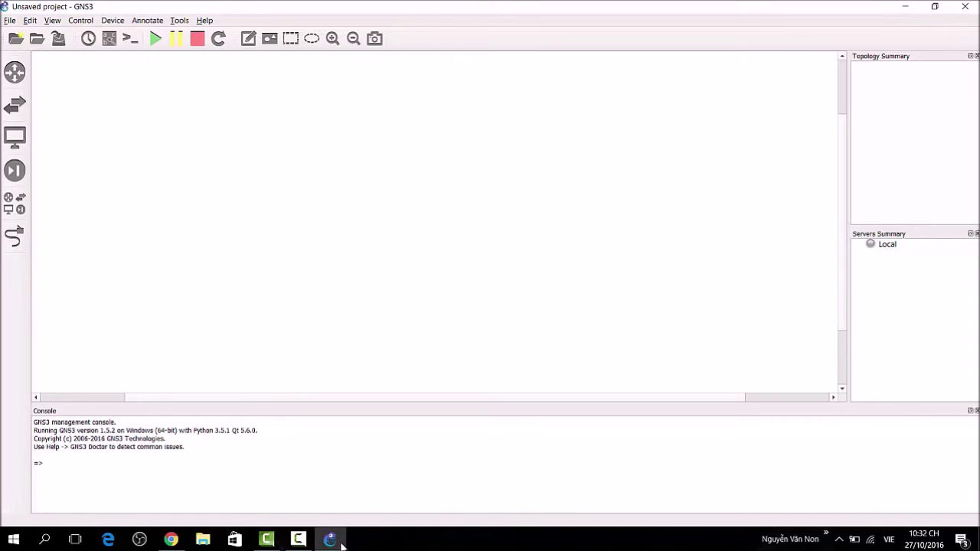
left_click(342, 544)
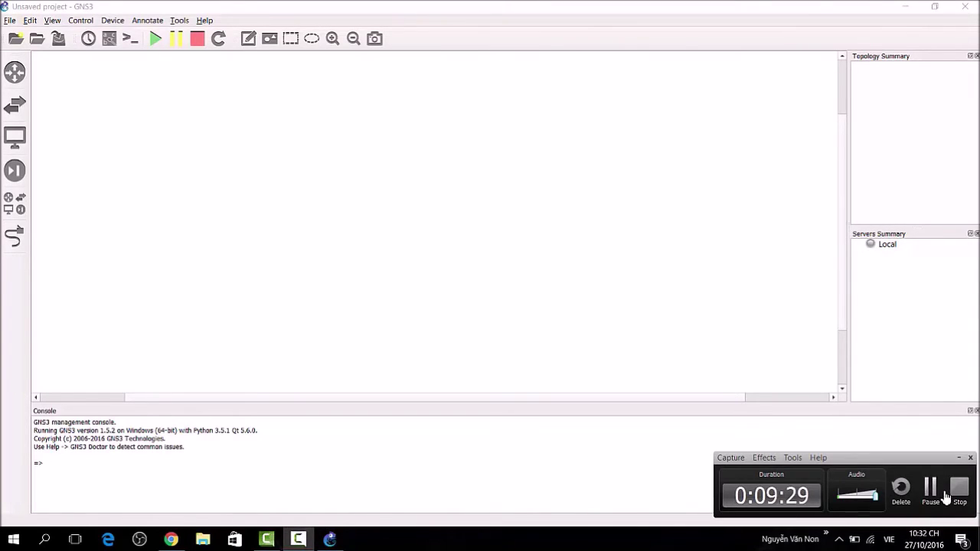